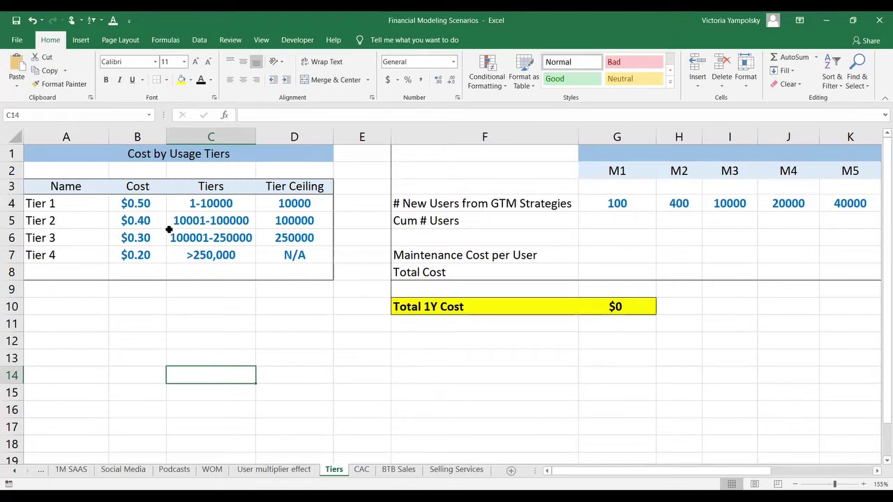
Review the tier costs, user ranges and ceilings, and the monthly new-user figures
click(130, 200)
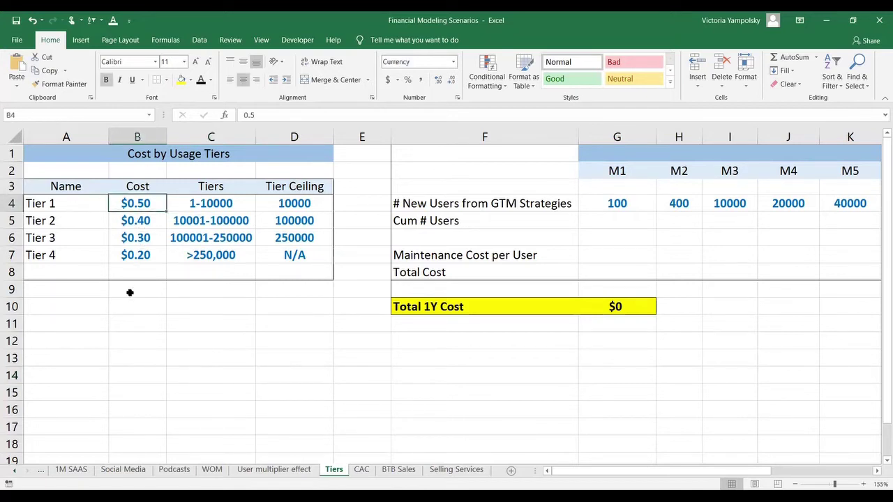
key(Right)
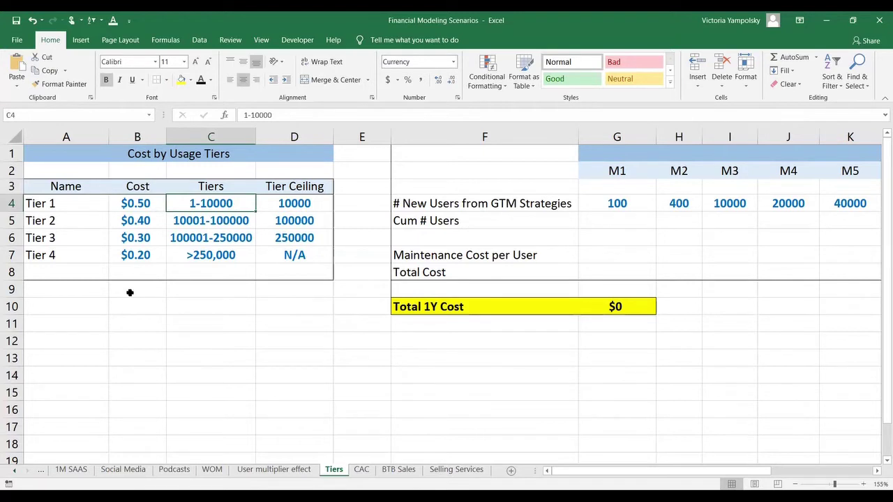
key(Right)
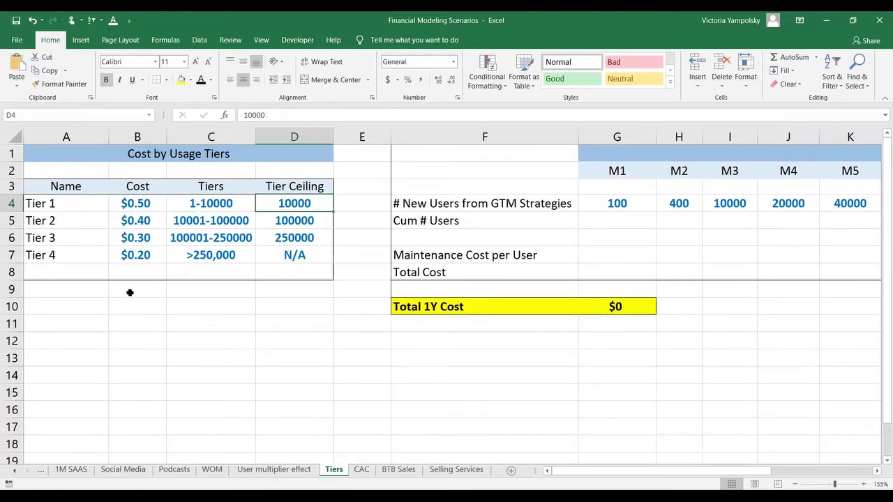
key(Left)
key(Left)
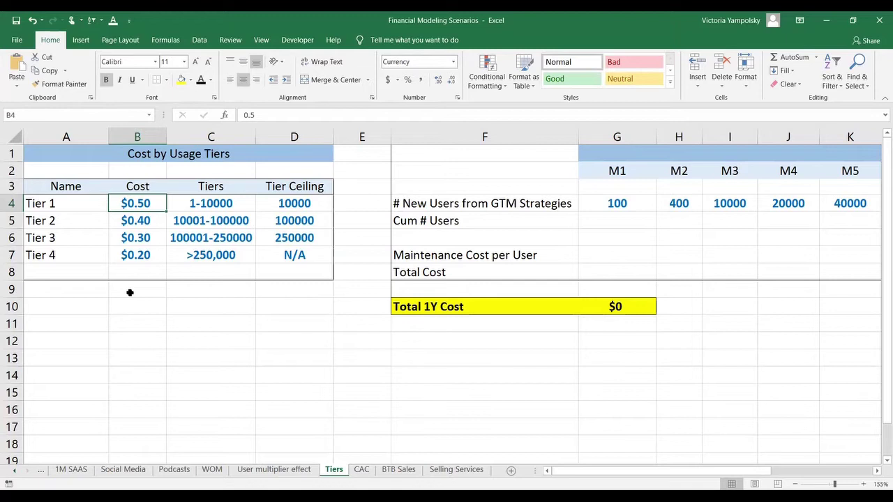
key(Down)
key(Down)
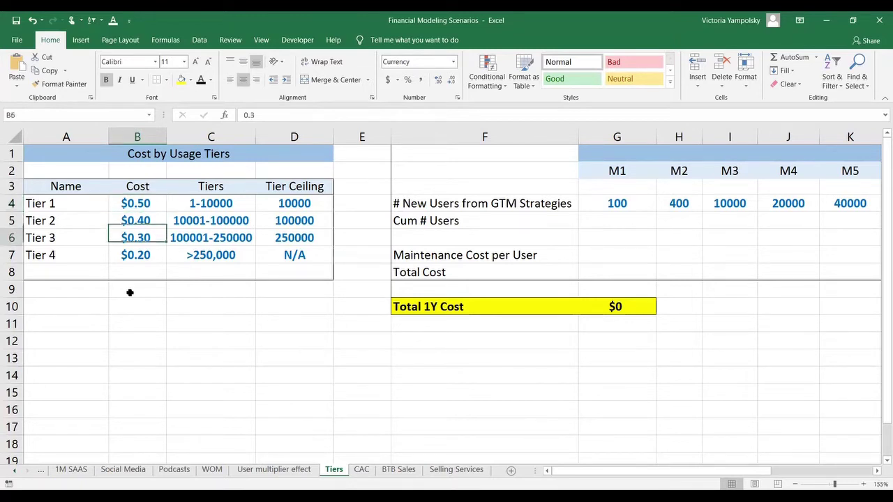
key(Down)
key(Right)
key(Right)
key(Right)
key(Right)
key(Right)
key(Up)
key(Up)
key(Up)
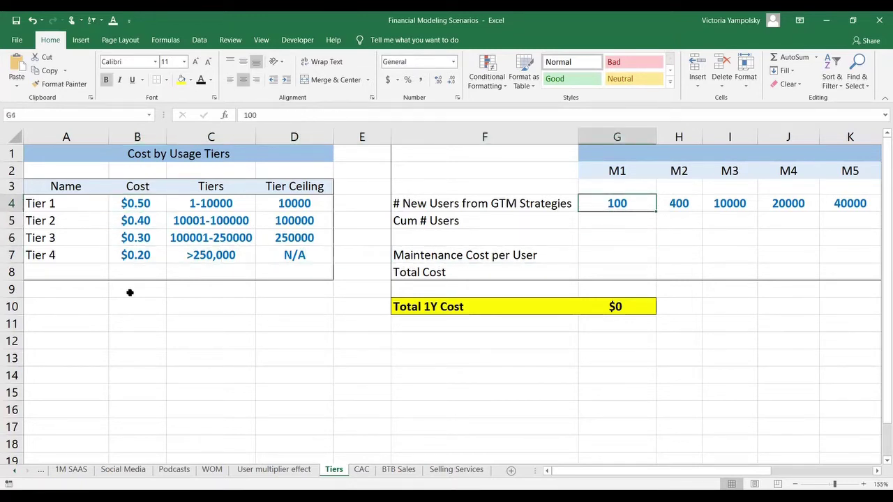
key(Right)
key(Right)
key(Right)
key(Right)
key(Right)
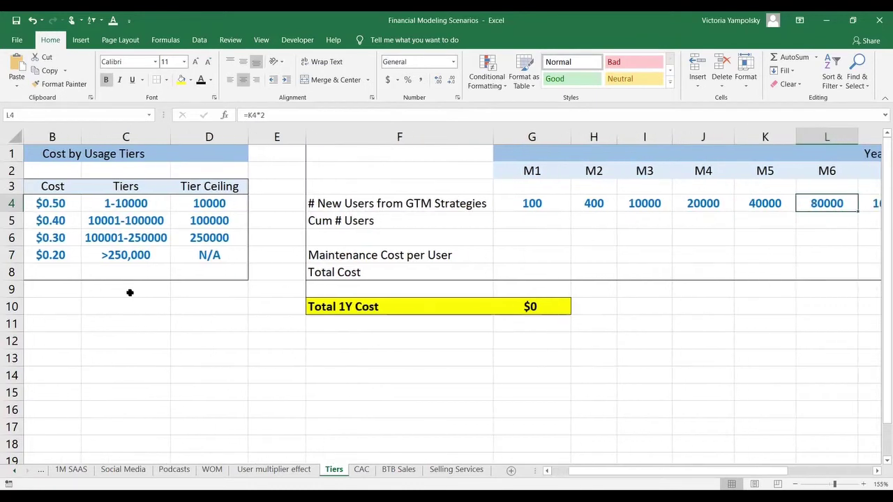
key(Right)
key(Right)
key(Left)
key(Left)
key(Left)
key(Left)
key(Left)
key(Left)
key(Left)
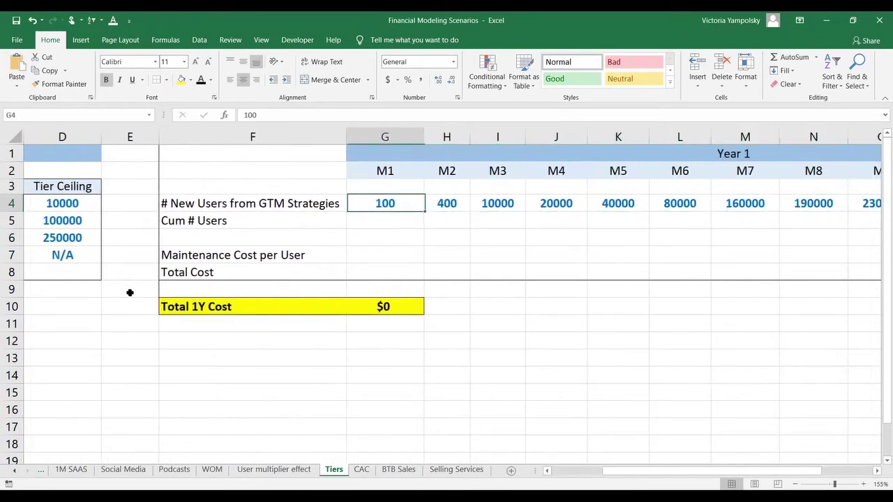
key(Left)
key(Left)
key(Right)
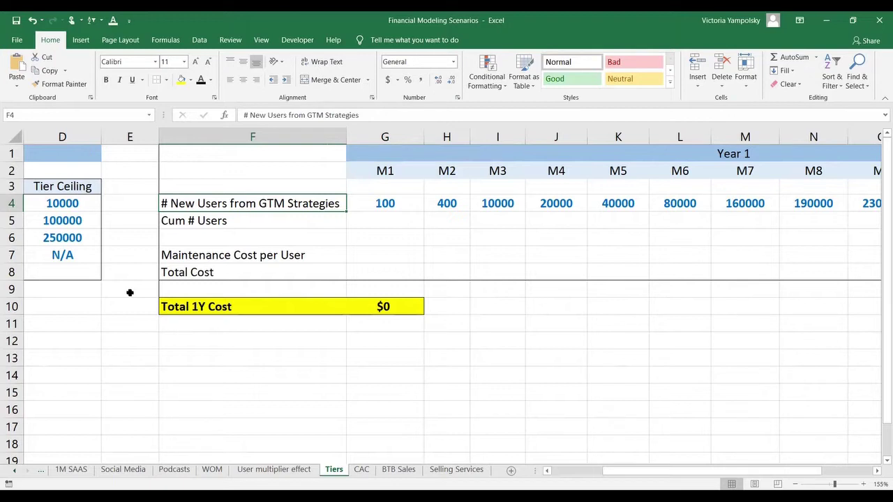
Enter =G4 in G5 so M1 cumulative users equal M1 new users (100)
key(Down)
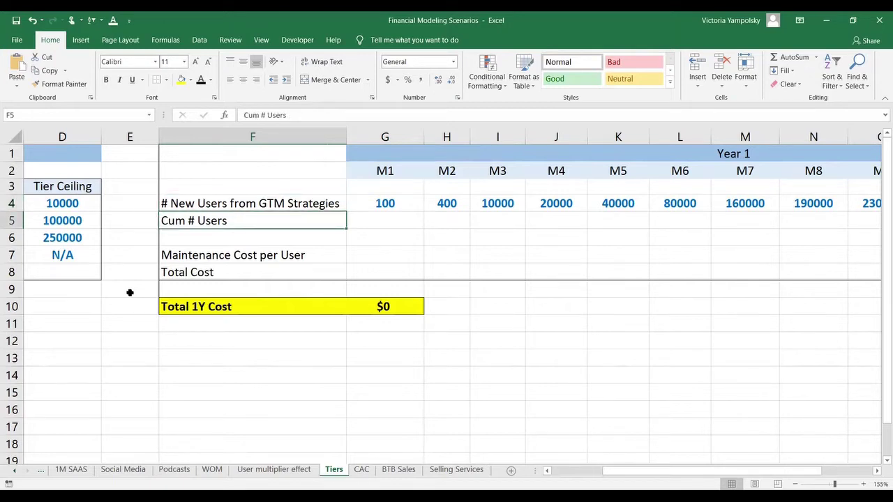
key(Right)
text(=)
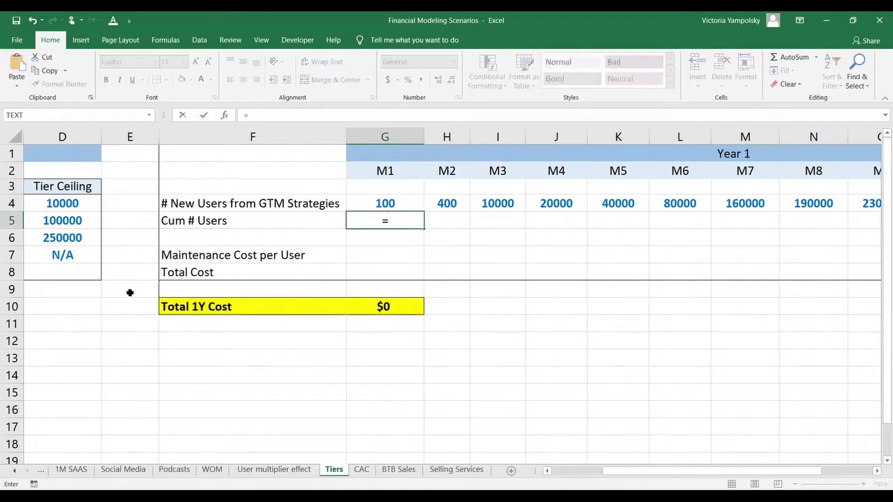
key(Up)
key(Return)
key(Up)
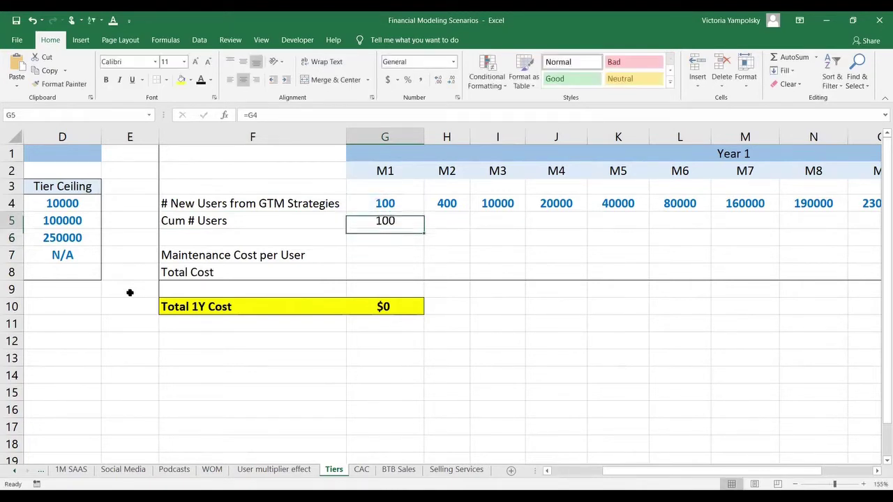
Enter =G5+H4 in H5 to add M2 new users to the running total
key(Right)
text(=)
key(Left)
text(+)
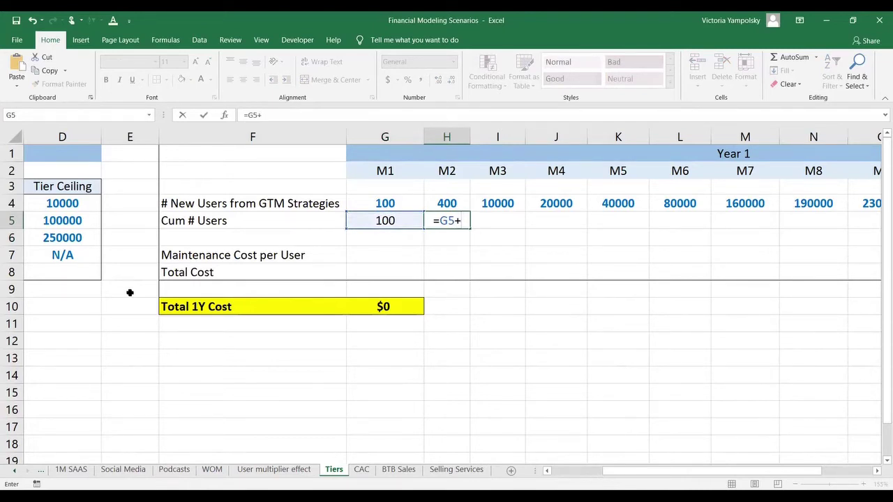
key(Up)
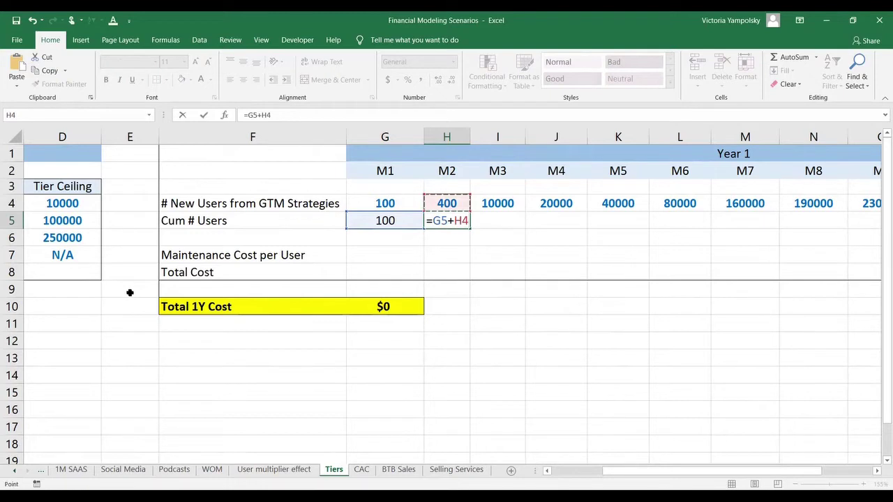
key(Return)
key(Up)
Fill H5's cumulative formula across I5:R5, reaching 1760500 by M12
key(ctrl+c)
key(shift+Right)
key(shift+Right)
key(shift+Right)
key(shift+Right)
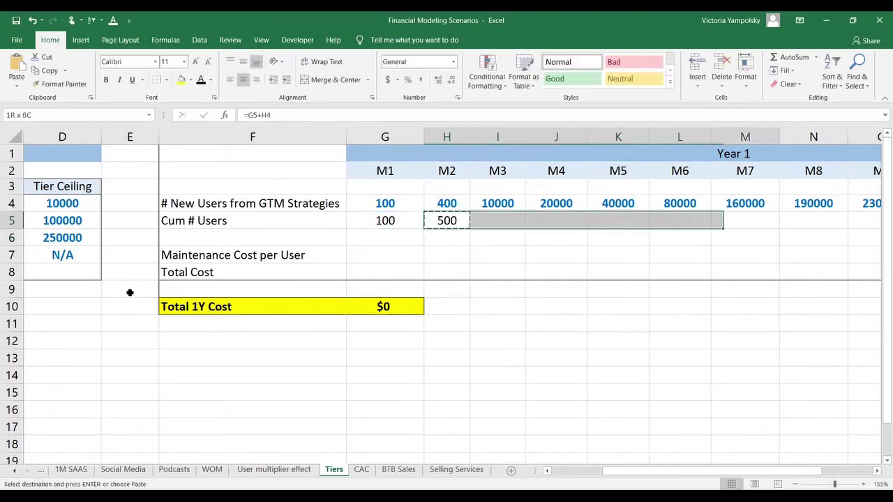
key(shift+Right)
key(shift+Right)
key(shift+Right)
key(shift+Right)
key(ctrl+v)
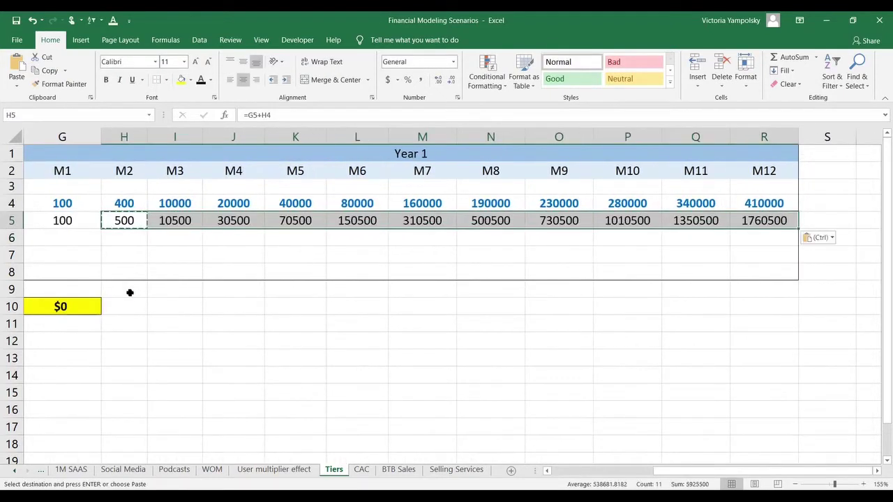
key(Right)
key(Right)
key(Right)
key(Right)
key(Right)
key(Right)
key(Right)
key(Right)
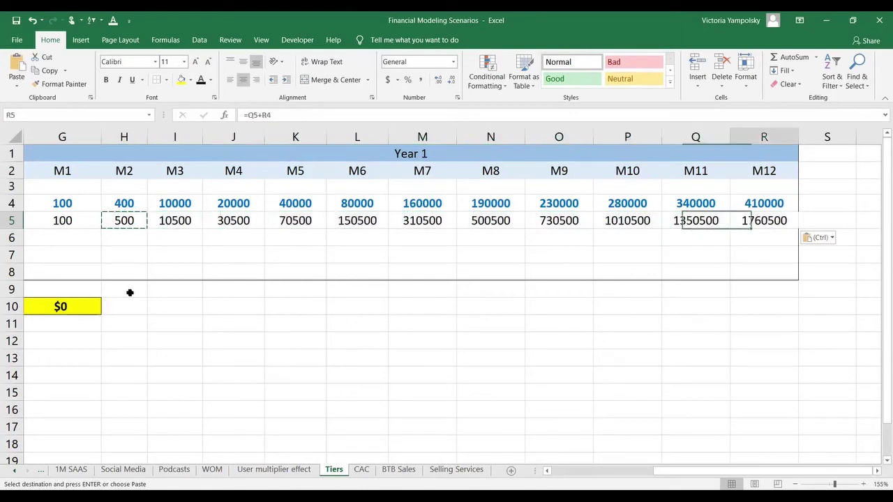
key(Right)
key(Left)
Start G7's formula with =IF(G5<=$D$4,$B$4, returning the Tier 1 cost
key(Left)
key(Left)
key(Left)
key(Left)
key(Left)
key(Left)
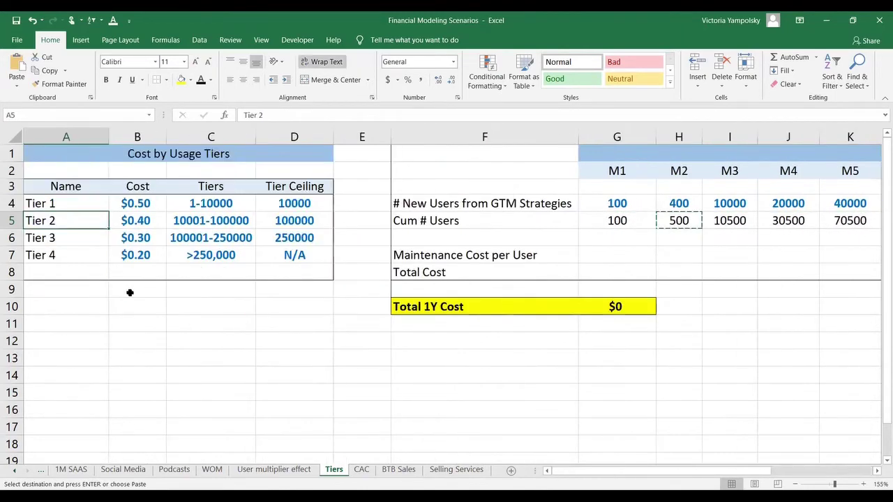
key(Down)
key(Down)
key(Right)
key(Right)
key(Right)
key(Right)
key(Right)
key(Right)
key(Right)
key(Left)
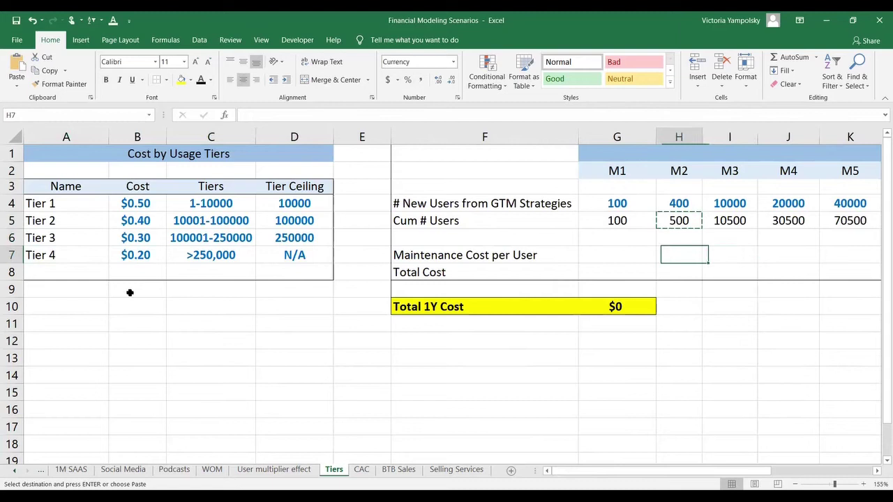
key(Left)
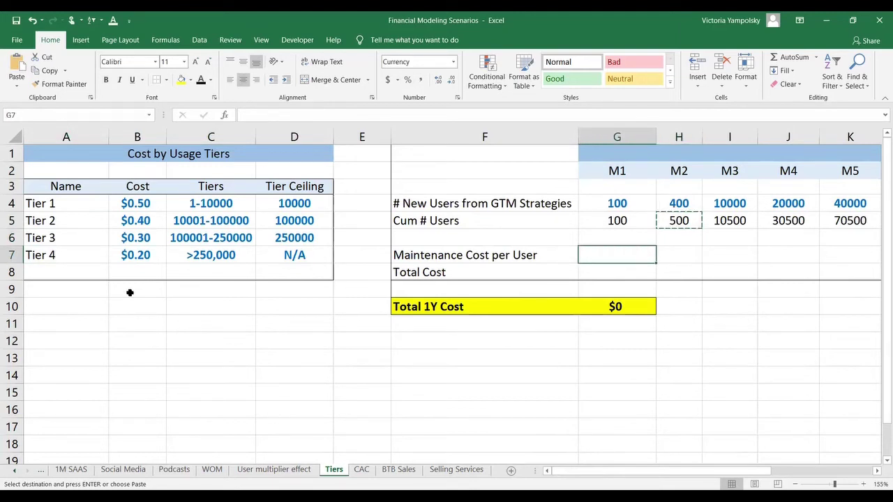
text(=)
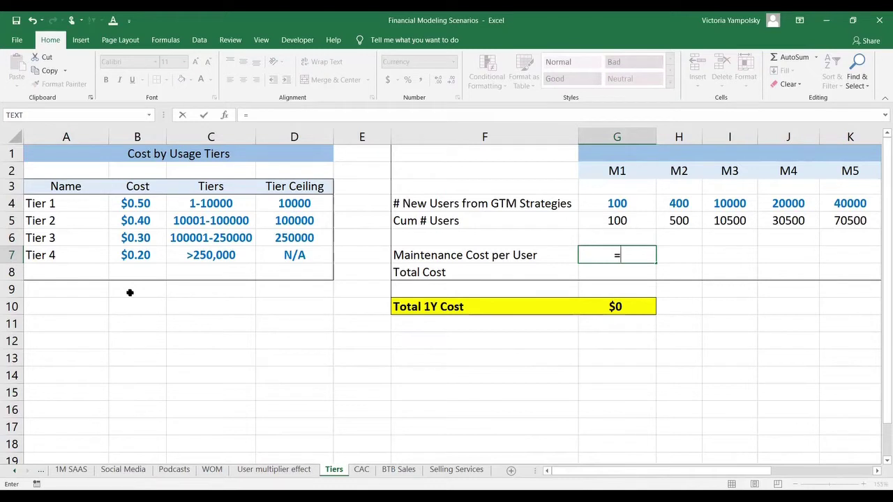
text(if()
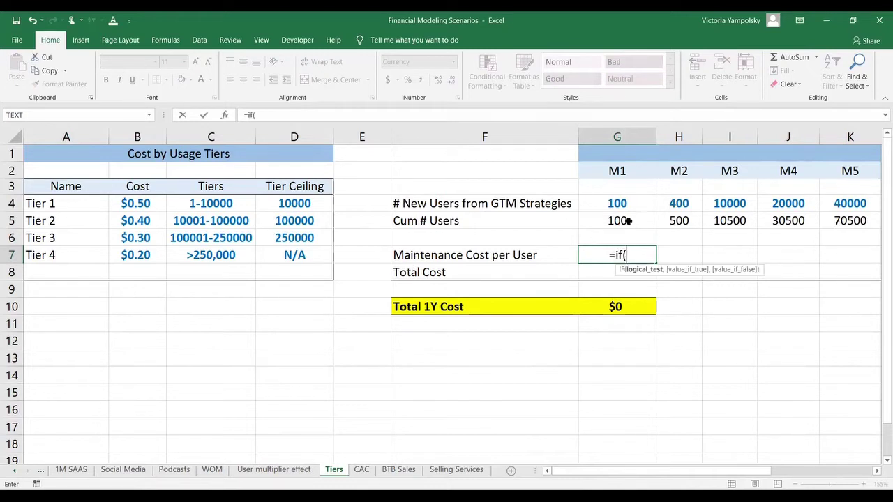
click(625, 220)
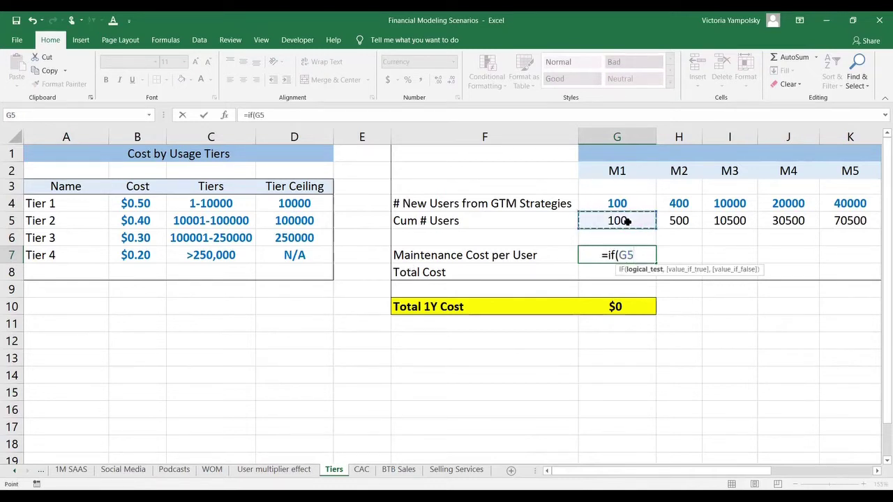
text(<)
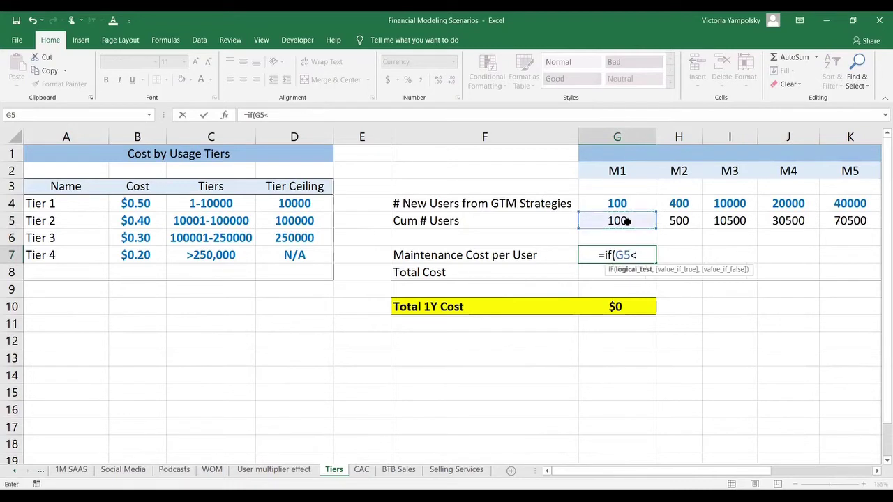
text(=)
click(317, 202)
key(F4)
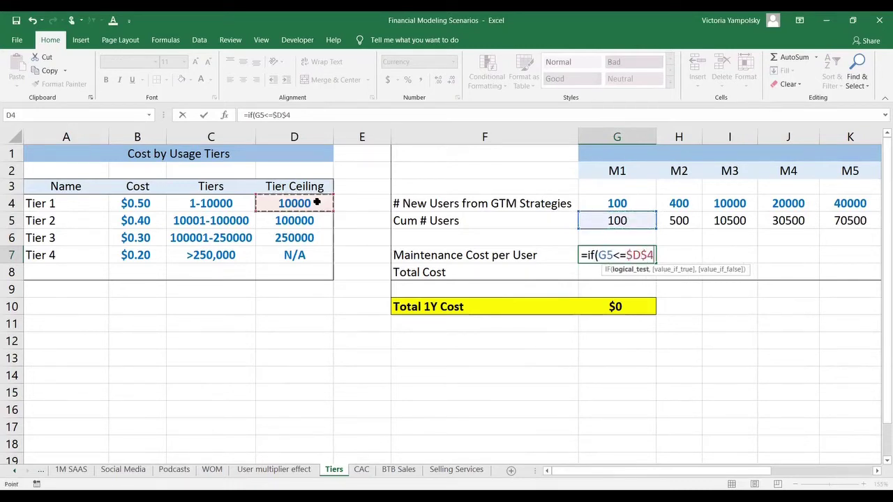
text(,)
click(126, 202)
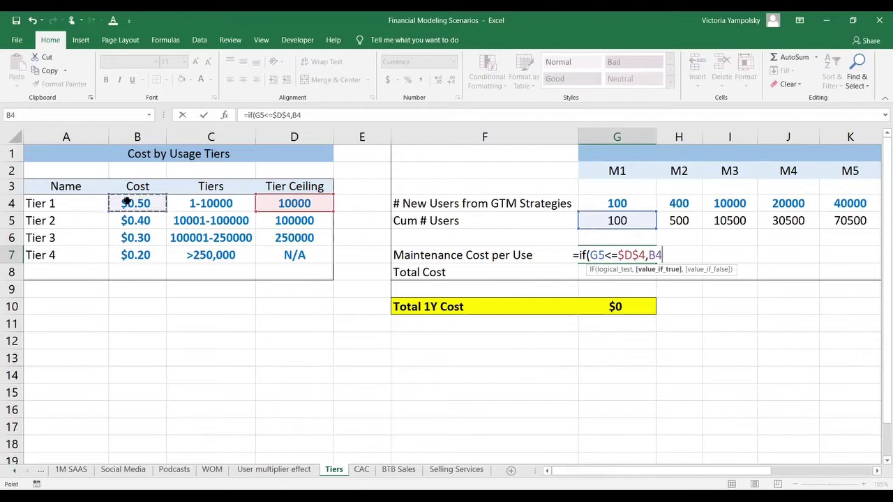
key(F4)
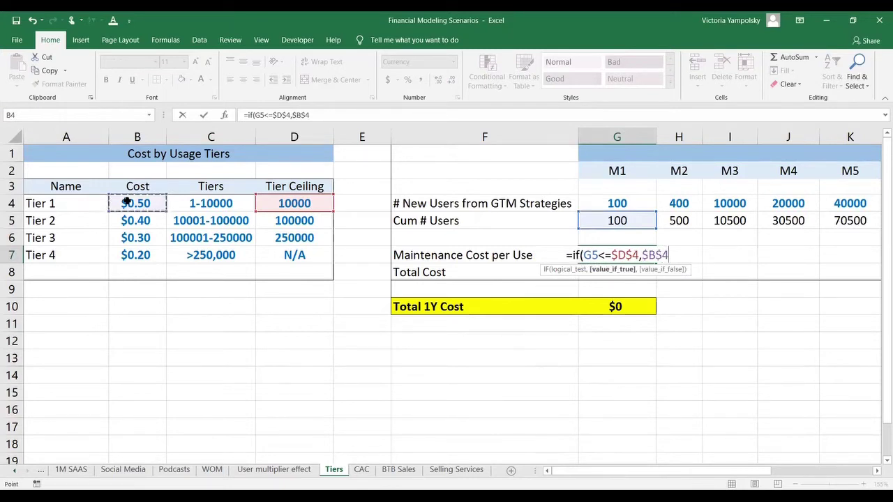
Nest IF(G5<=$D$5,$B$5, to return the Tier 2 cost
text(,if)
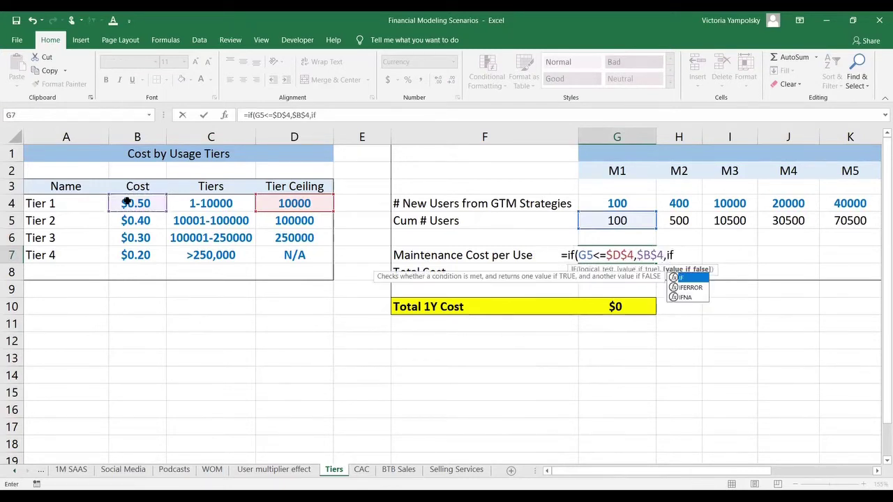
text(()
click(611, 224)
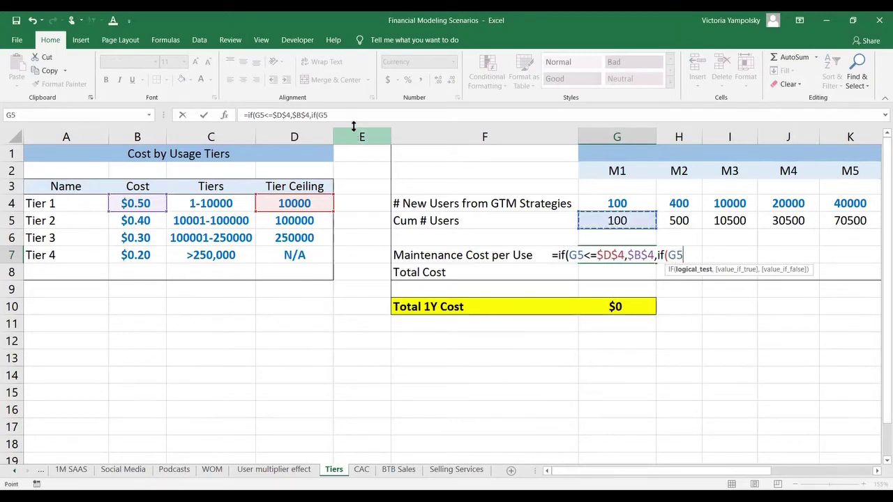
text(<=)
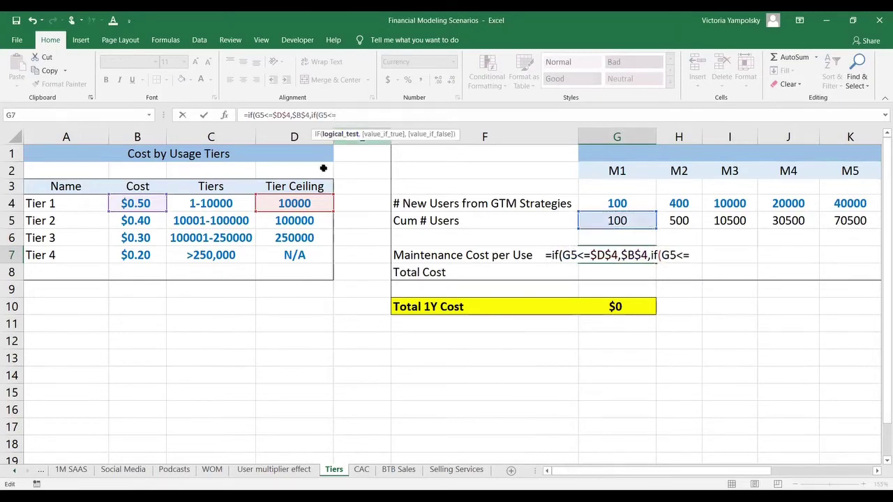
click(290, 221)
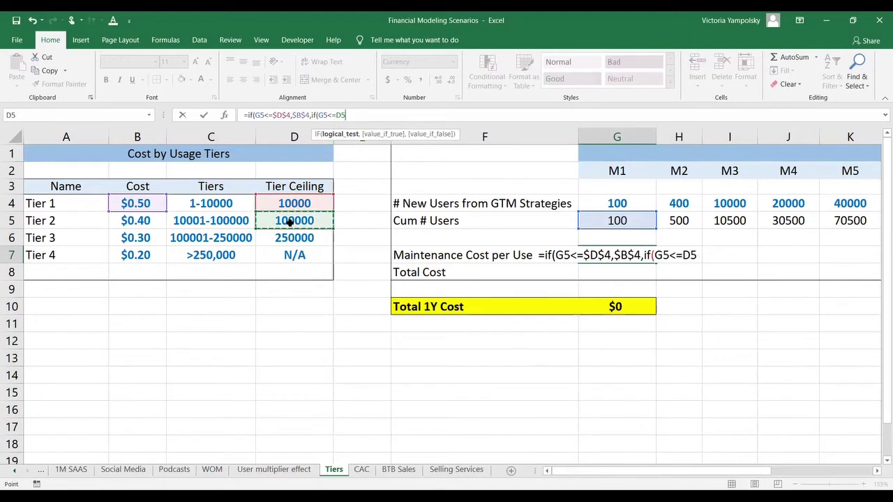
key(F4)
text($D$5,)
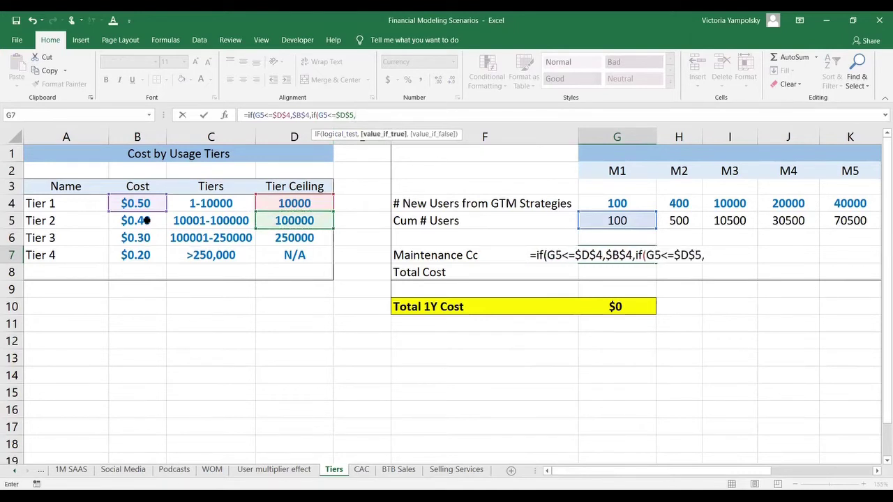
click(145, 221)
key(F4)
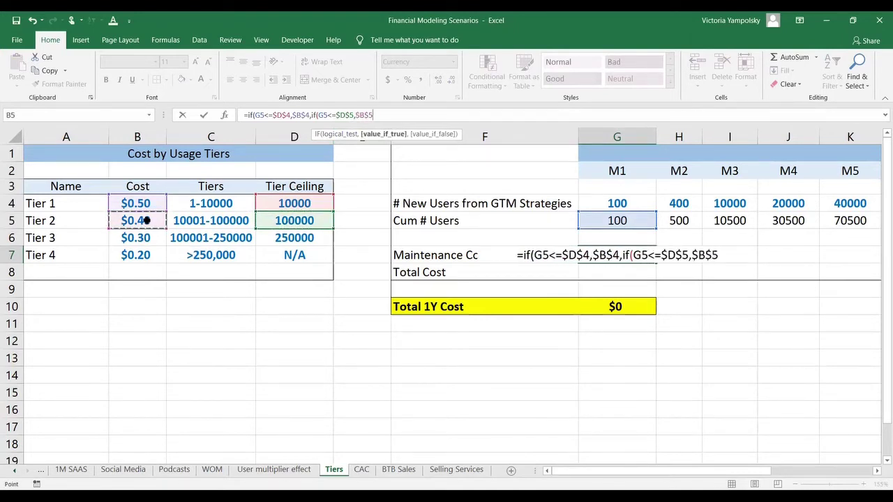
Add IF(G5<=$D$6,$B$6,$B$7) for Tier 3, with Tier 4 cost as fallback
text(,)
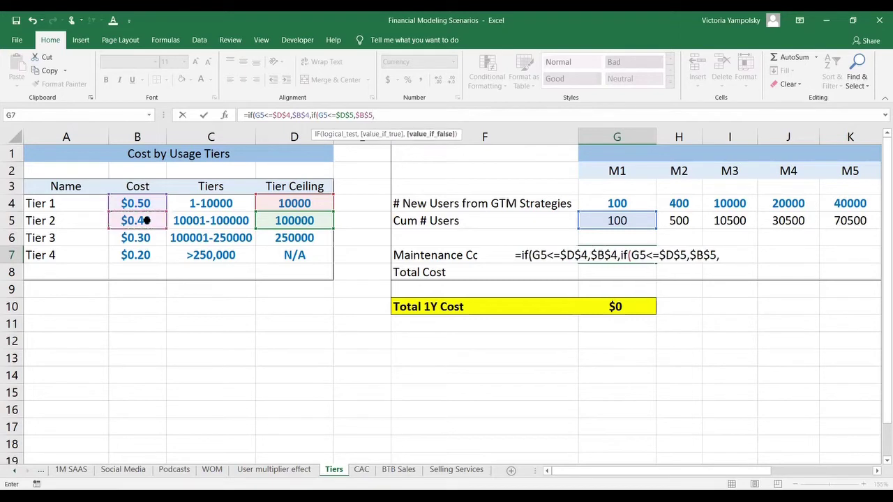
text(if()
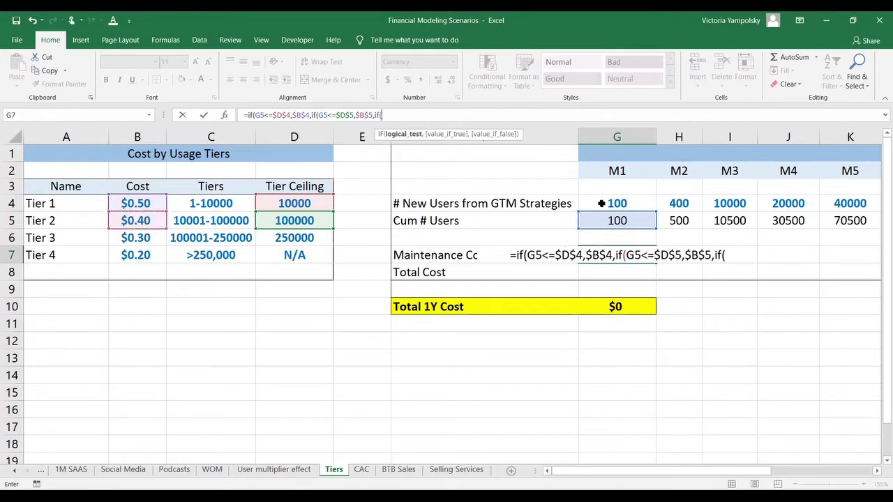
click(605, 220)
text(<)
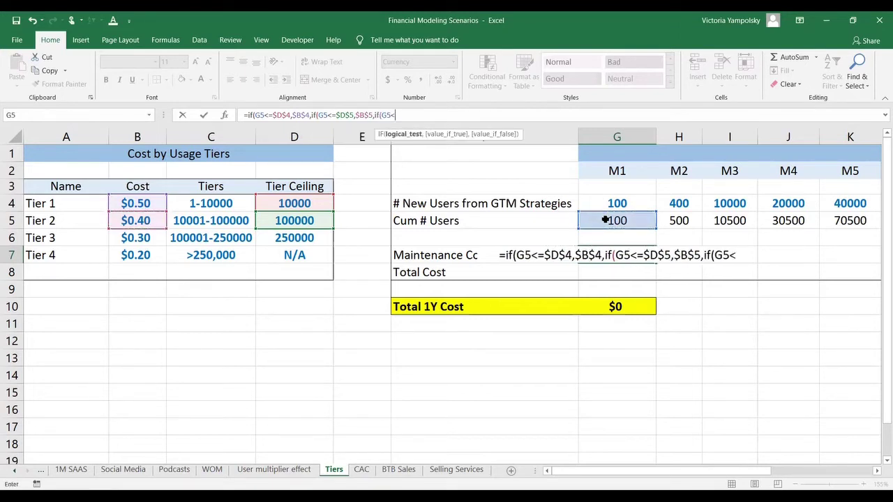
text(=)
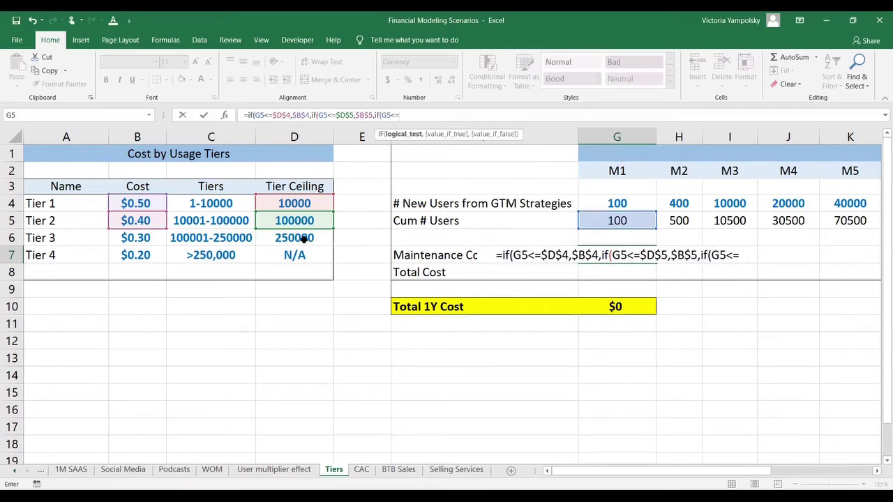
click(305, 239)
key(F4)
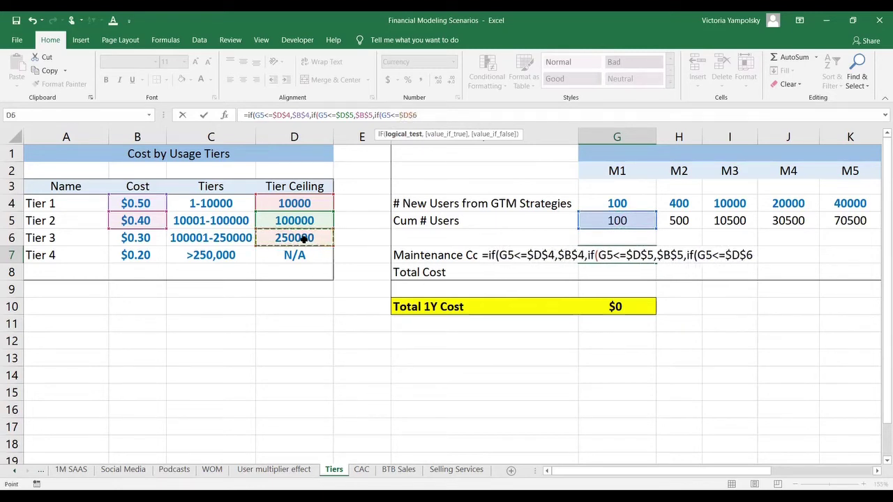
text(,)
click(139, 239)
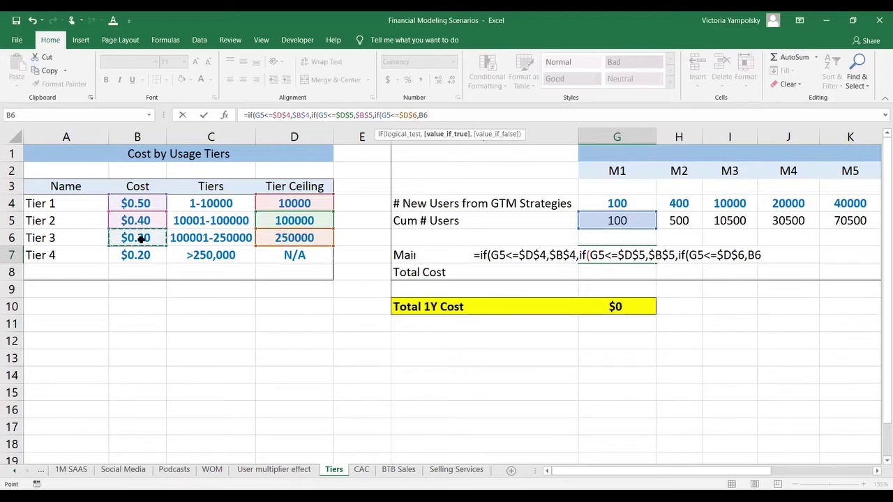
key(F4)
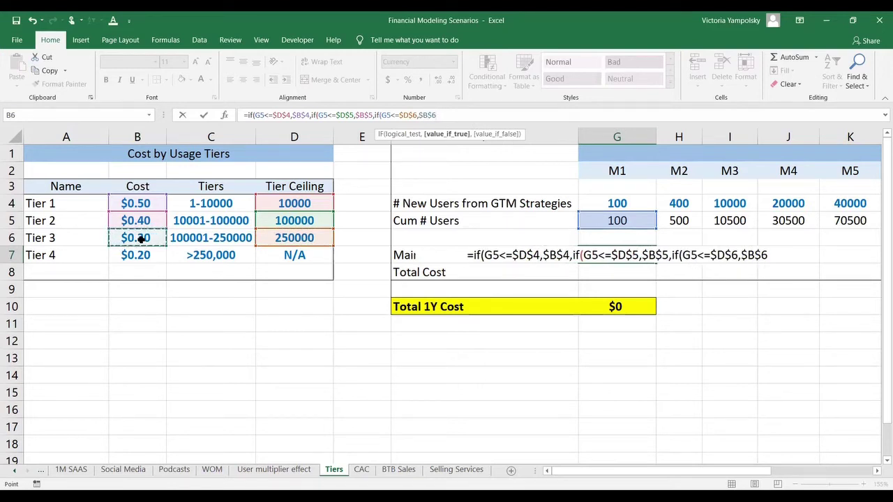
text(,)
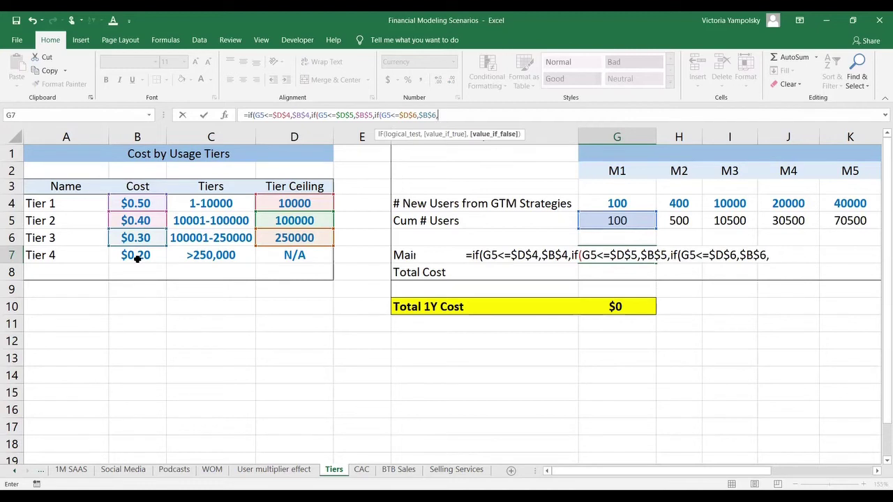
click(137, 256)
key(F4)
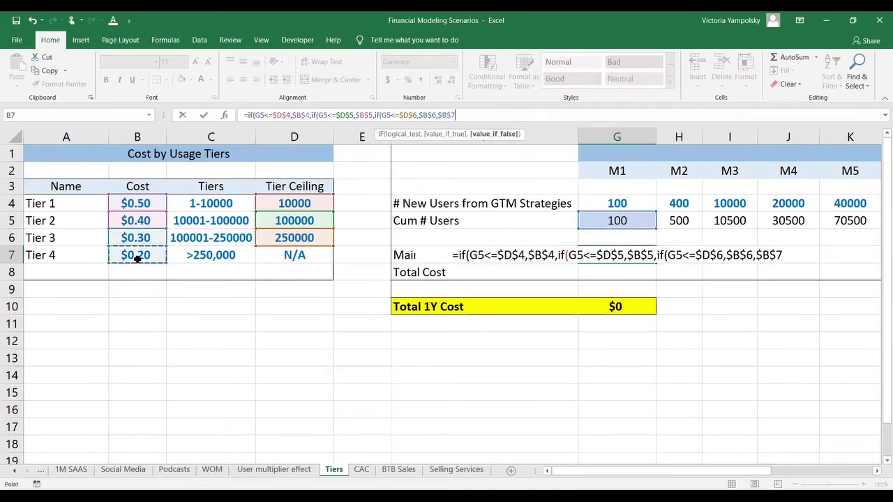
text())
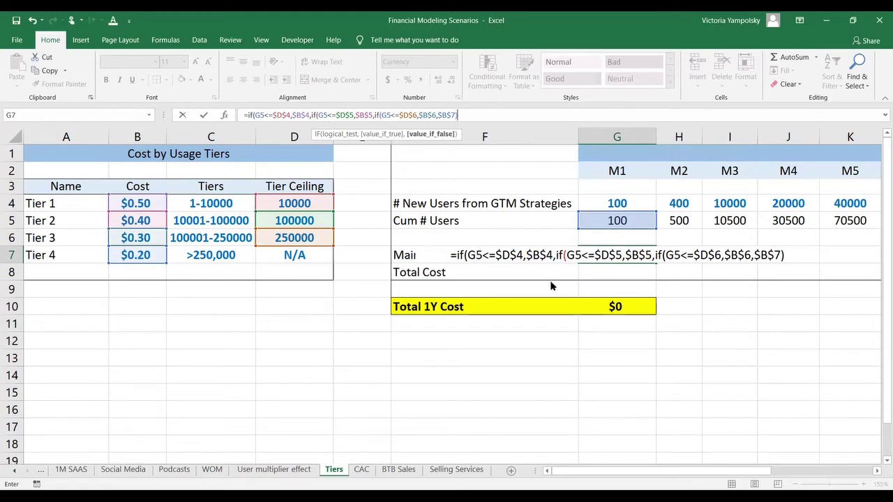
Commit G7's nested IF with Excel's suggested correction, giving $0.5 per user for M1
key(Return)
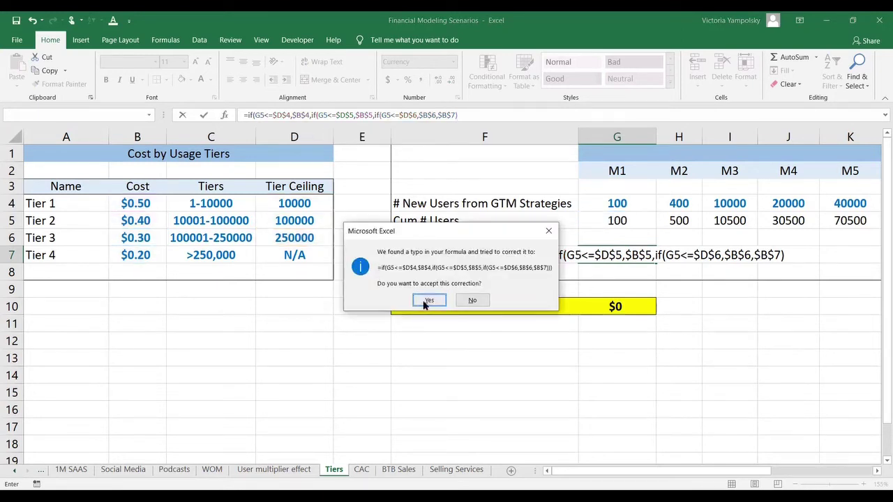
click(428, 304)
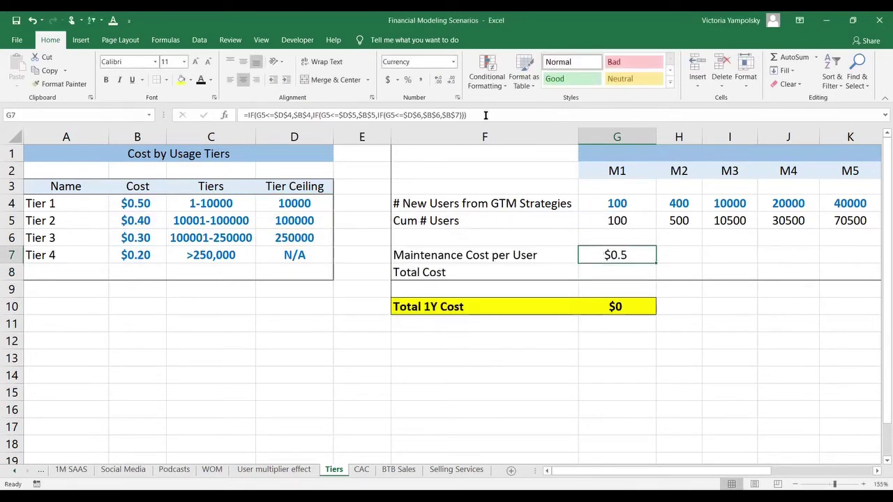
click(481, 115)
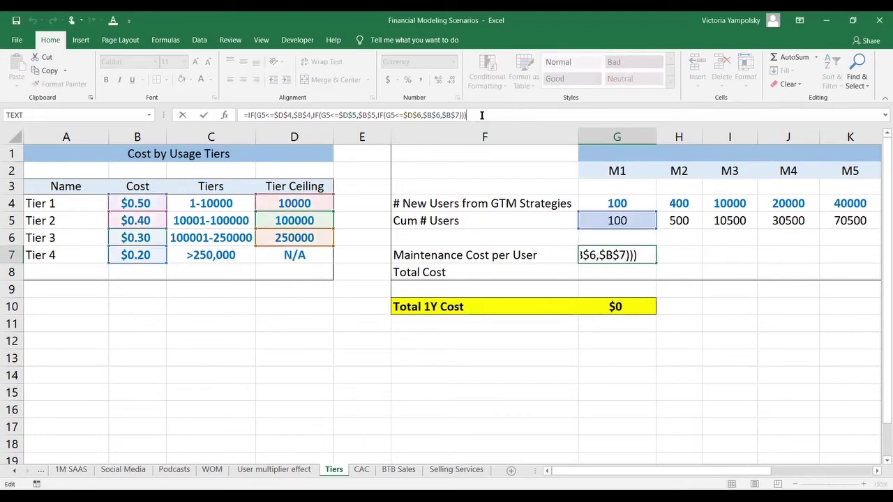
key(Escape)
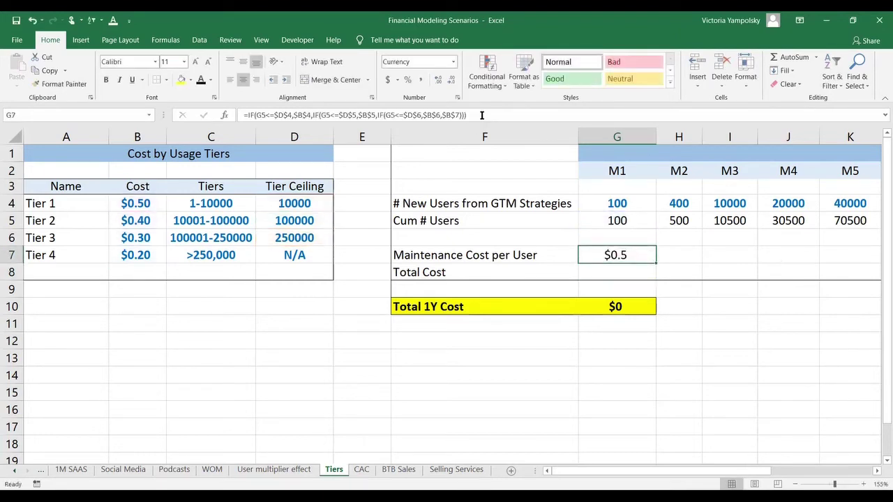
Fill G7's maintenance cost formula across H7:R7 for months M2 to M12
key(ctrl+c)
key(shift+Right)
key(shift+Right)
key(shift+Right)
key(shift+Right)
key(shift+Right)
key(shift+Right)
key(shift+Right)
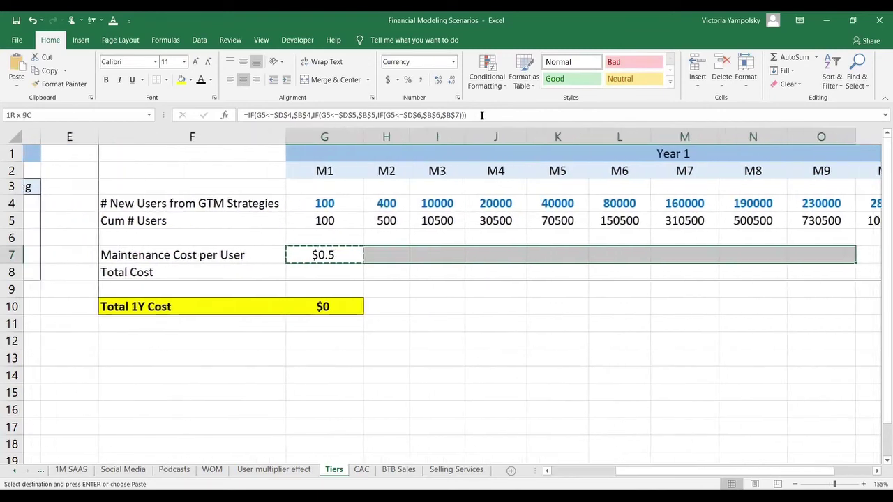
key(shift+Right)
key(shift+Right)
key(shift+Right)
key(ctrl+v)
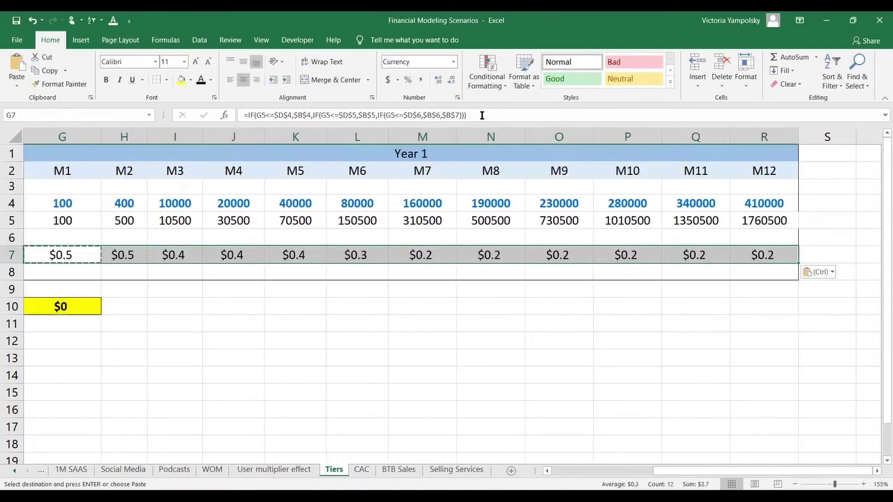
Verify monthly cost per user drops from $0.5 in M1 to $0.2 by M7–M12
key(Left)
key(Left)
key(Right)
key(Right)
key(Right)
key(Right)
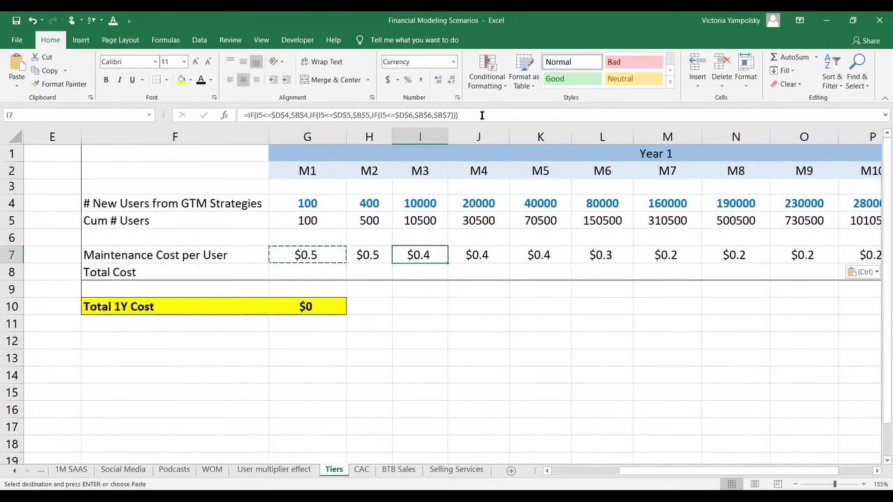
key(Right)
key(Right)
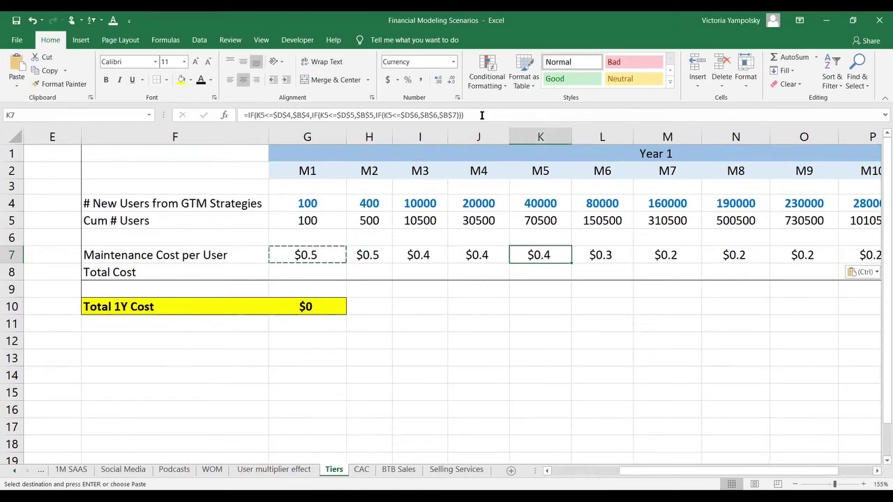
key(Right)
key(Right)
key(Right)
key(Right)
key(Right)
key(Right)
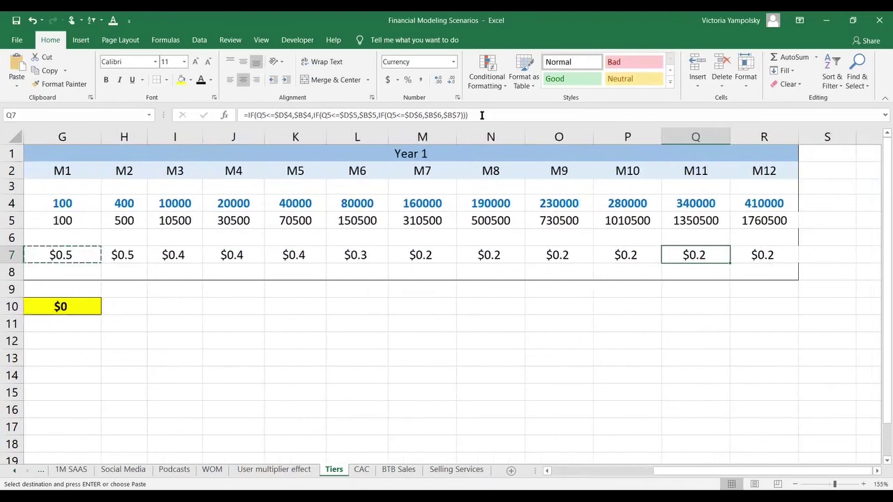
key(Right)
key(Left)
key(ctrl+Left)
key(Home)
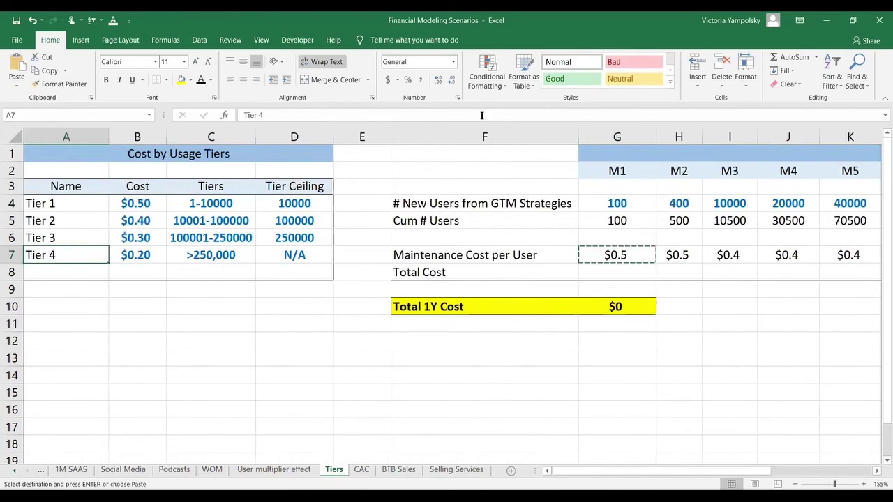
key(Down)
key(Right)
key(Right)
key(Right)
key(Right)
key(Right)
key(Right)
Enter =G7*G5 in G8 as the M1 total cost
key(Left)
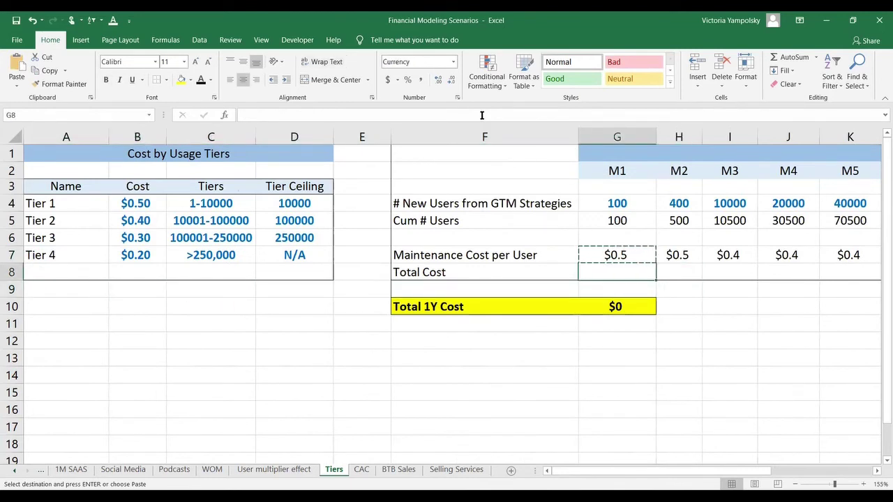
text(=)
key(Up)
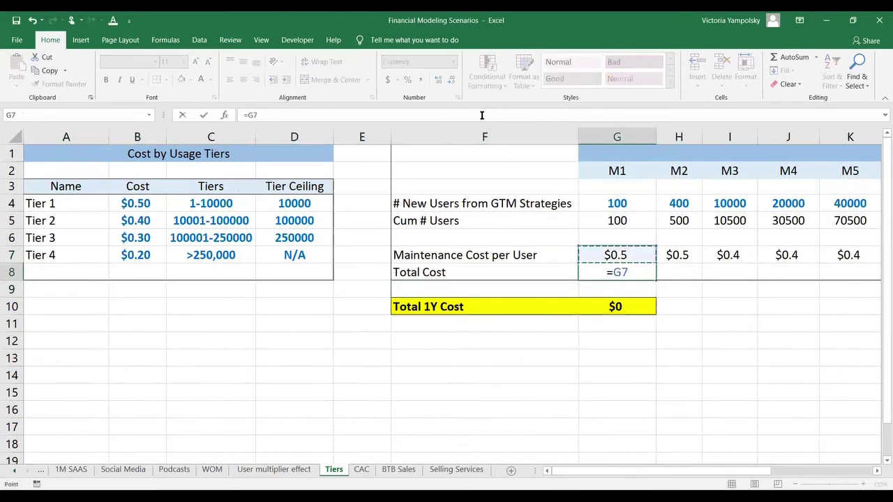
text(*)
key(Up)
key(Up)
key(Up)
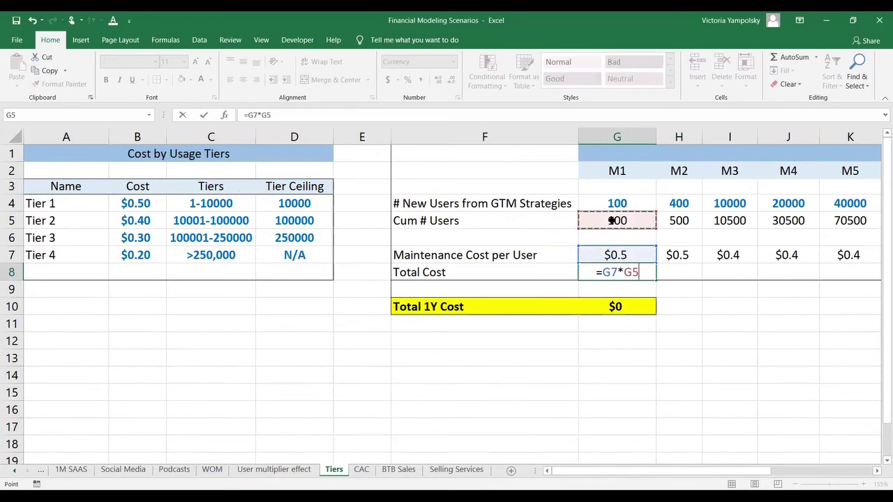
key(Return)
key(Up)
Fill G8's total cost formula across all twelve months through R8
key(ctrl+c)
key(shift+Right)
key(shift+Right)
key(shift+Right)
key(shift+Right)
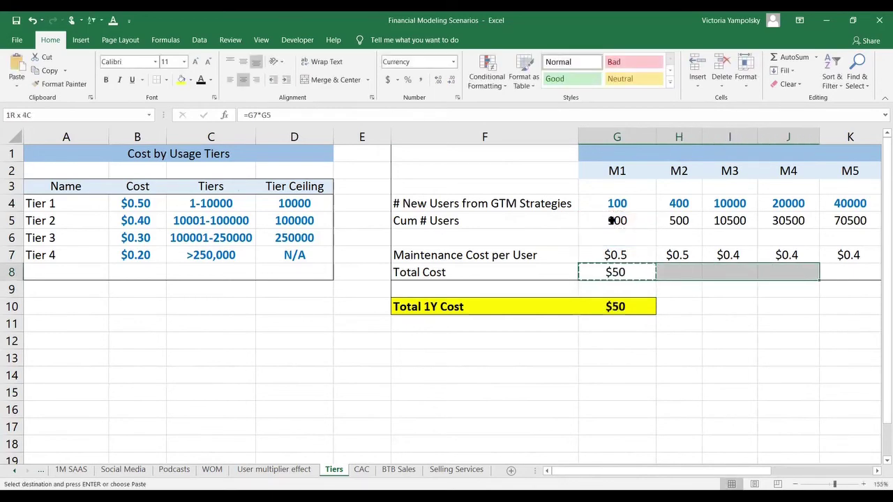
key(shift+Right)
key(shift+Right)
key(shift+Right)
key(shift+Right)
key(shift+Left)
key(ctrl+v)
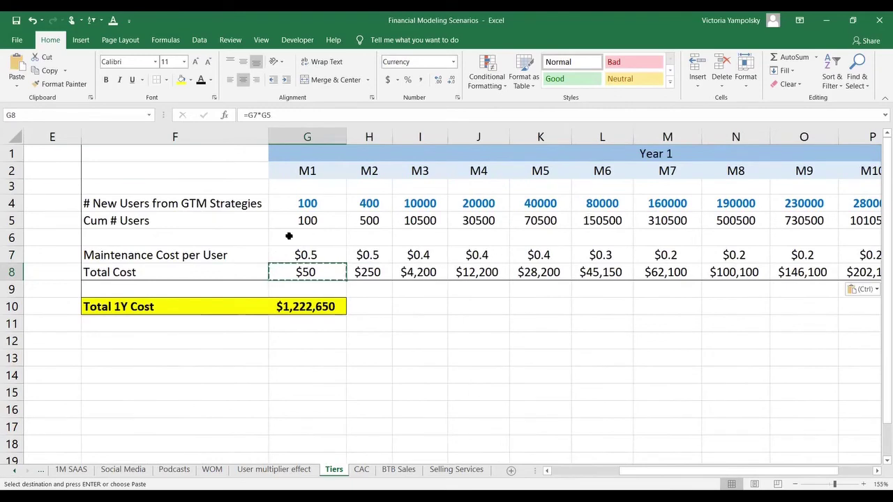
click(296, 112)
key(Return)
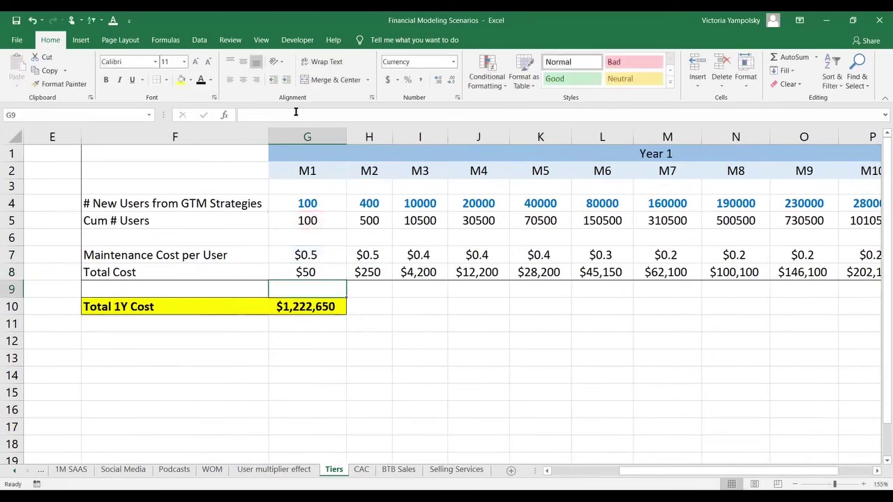
Inspect the Total 1Y Cost sum, now $1,222,650
key(Left)
key(Down)
key(Home)
key(Right)
key(Right)
key(Right)
key(Right)
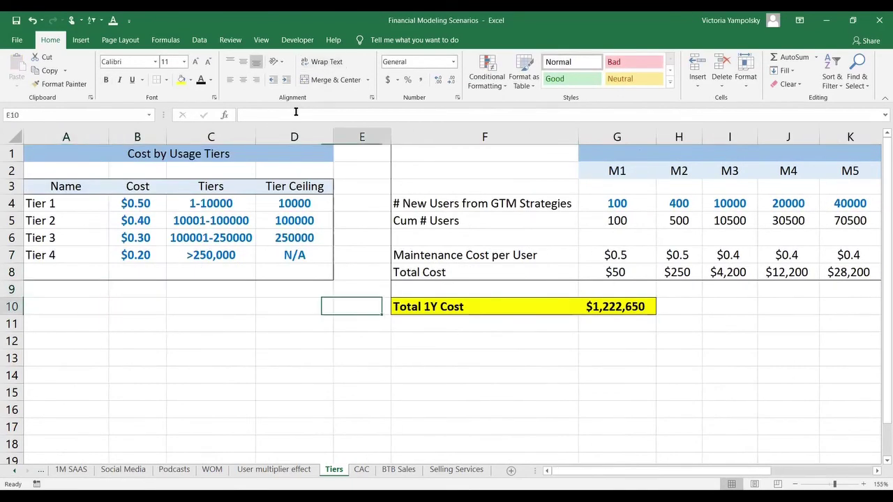
key(Right)
key(Right)
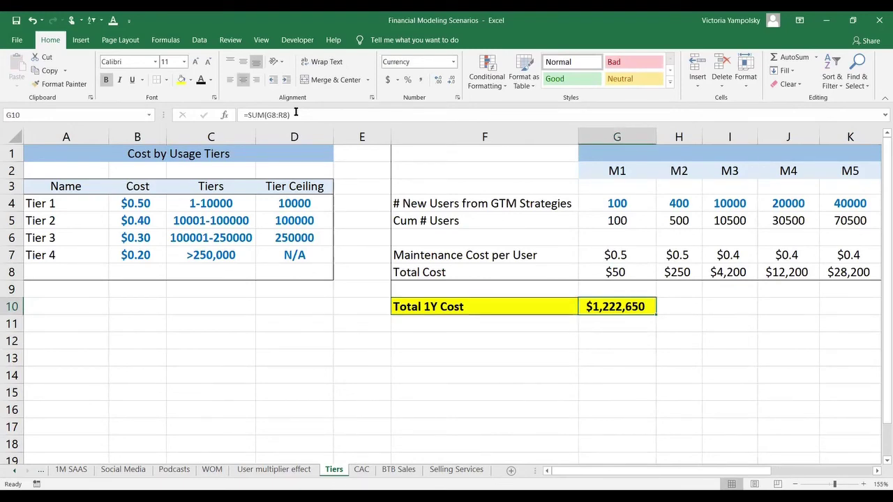